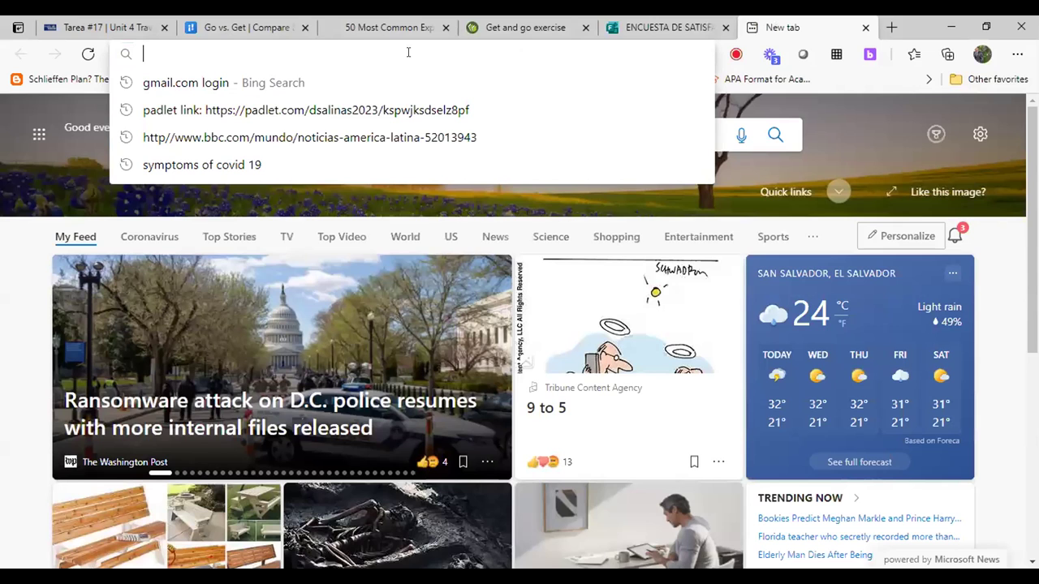
- Find and open the spreadsheet "CONTROL DE ASISTENCIAS Y NOTAS PNIT-CAMPAÑA 04" in the new browser tab
type("space.com/space-race.html")
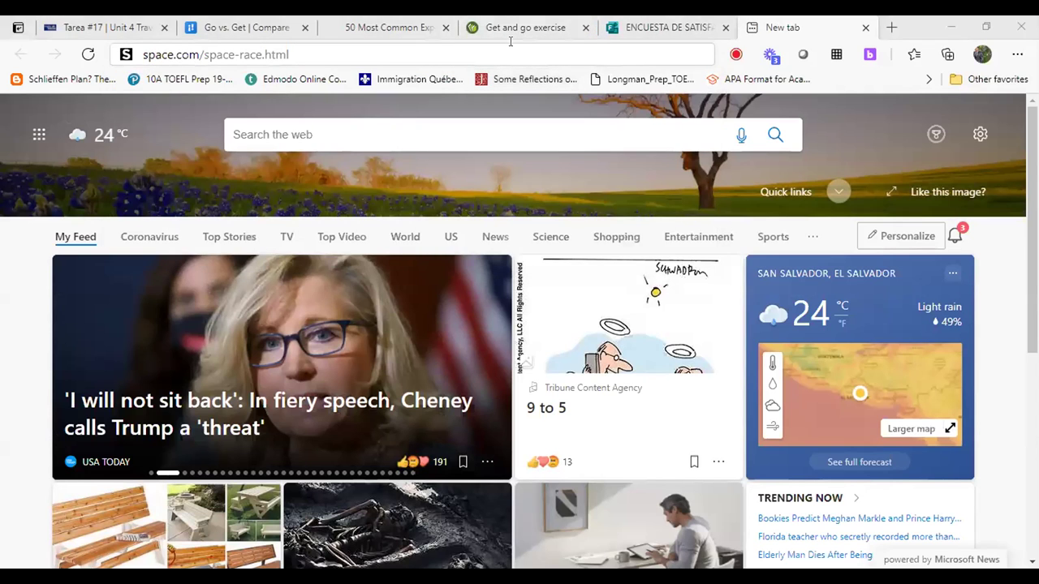
left_click(390, 54)
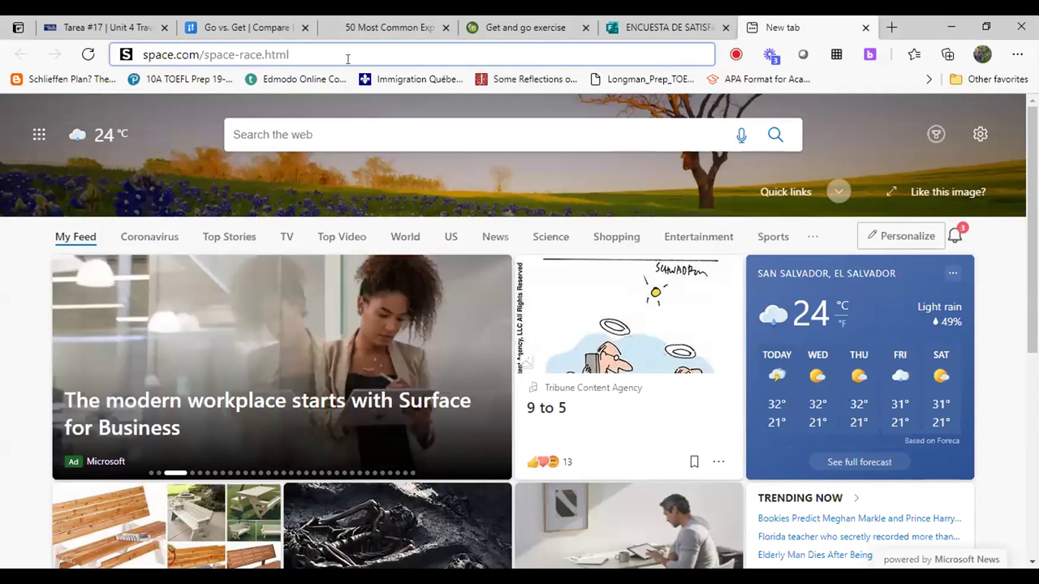
key("ctrl+a")
type("spr")
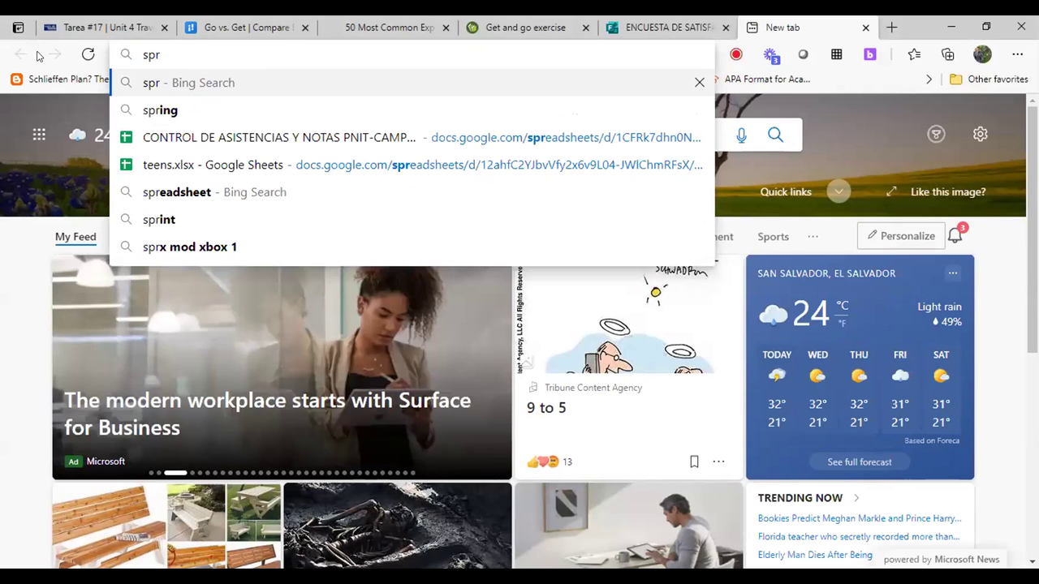
left_click(177, 138)
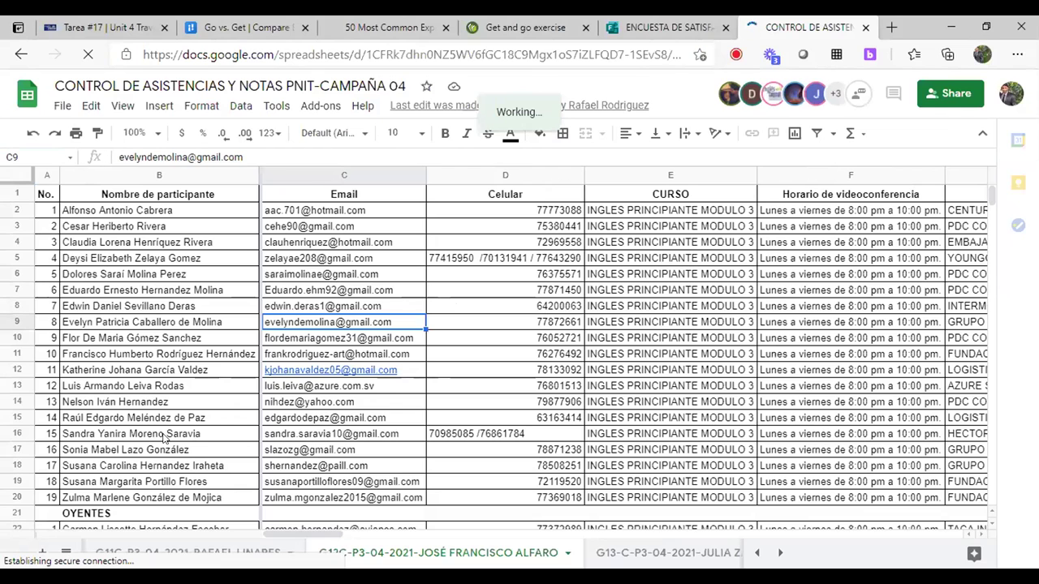
- Examine the participant list and the company name registered in the Empresa column, including the formula in cell G2
scroll(165, 438, "down", 1)
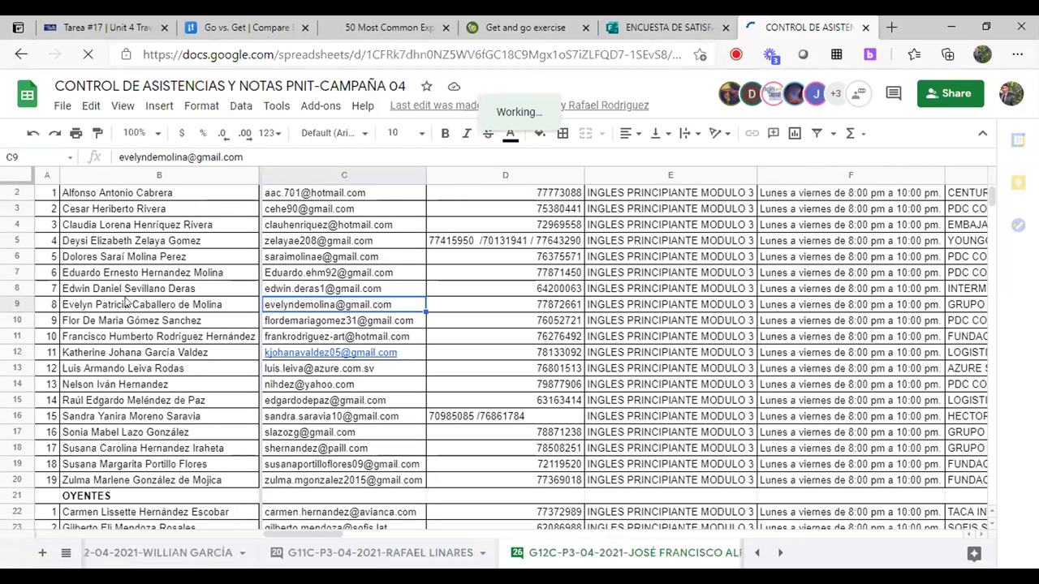
left_click(141, 277)
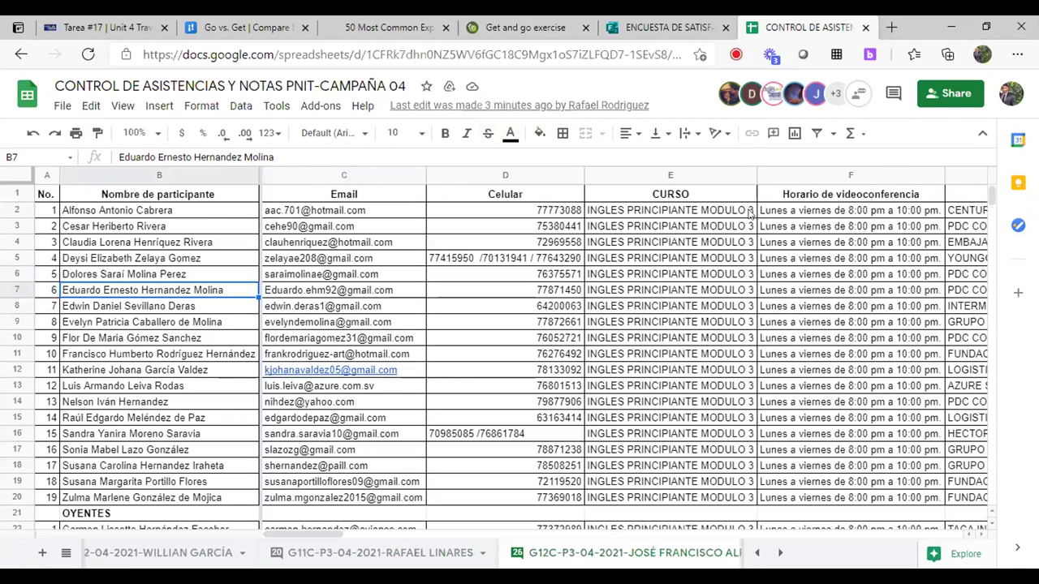
scroll(751, 212, "right", 5)
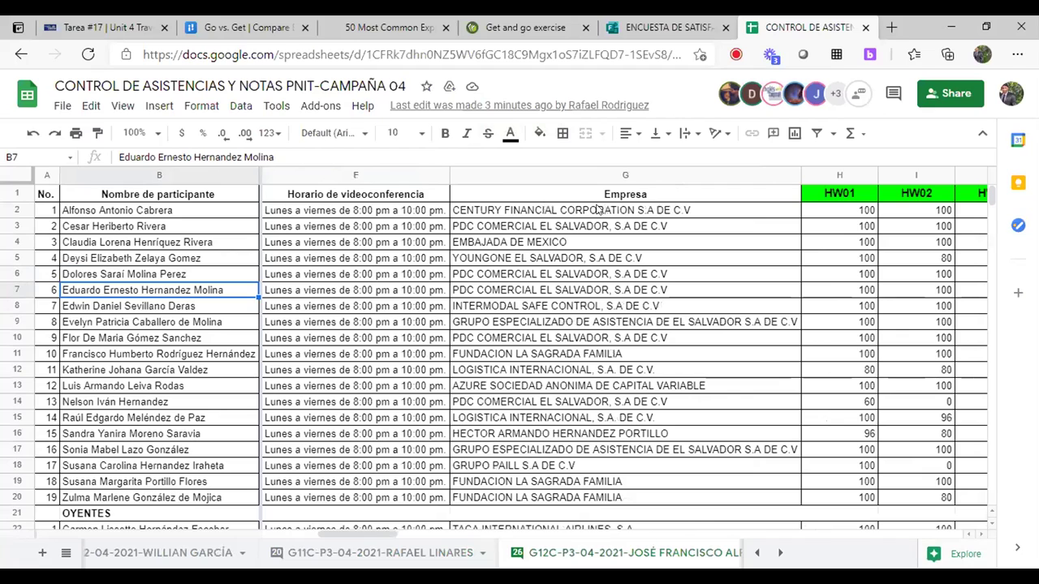
left_click(629, 210)
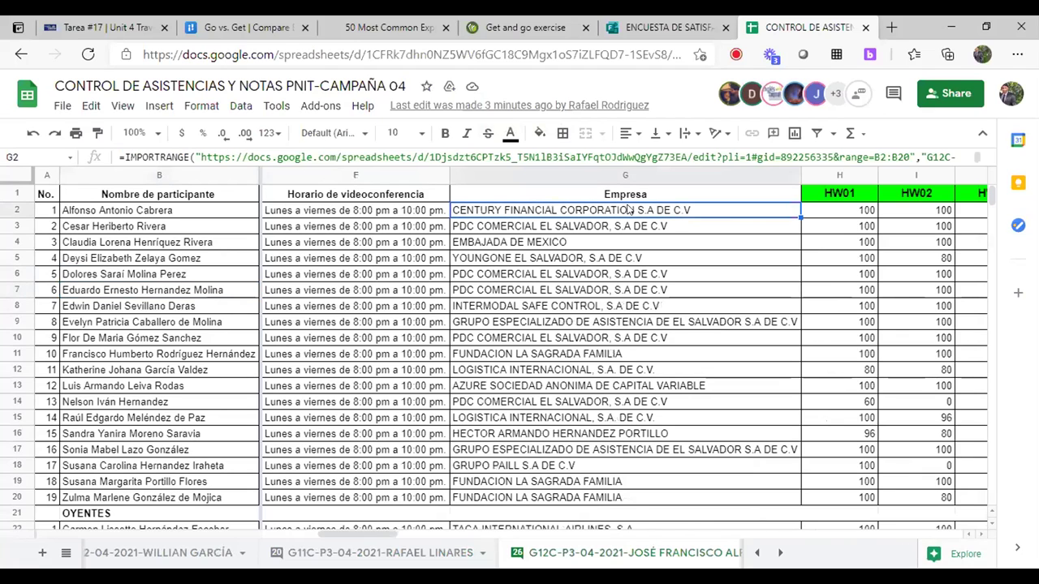
double_click(688, 209)
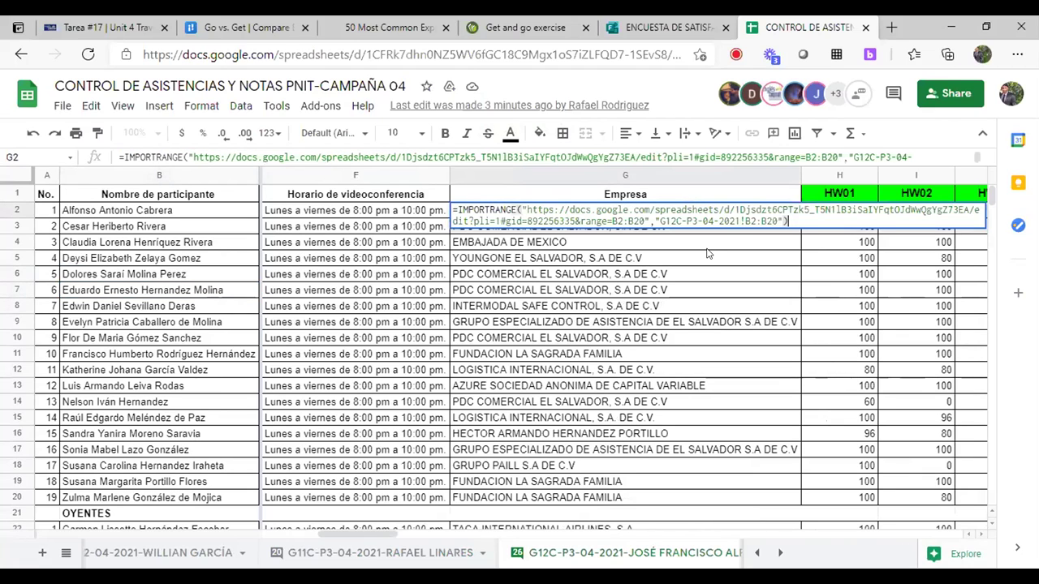
key("Return")
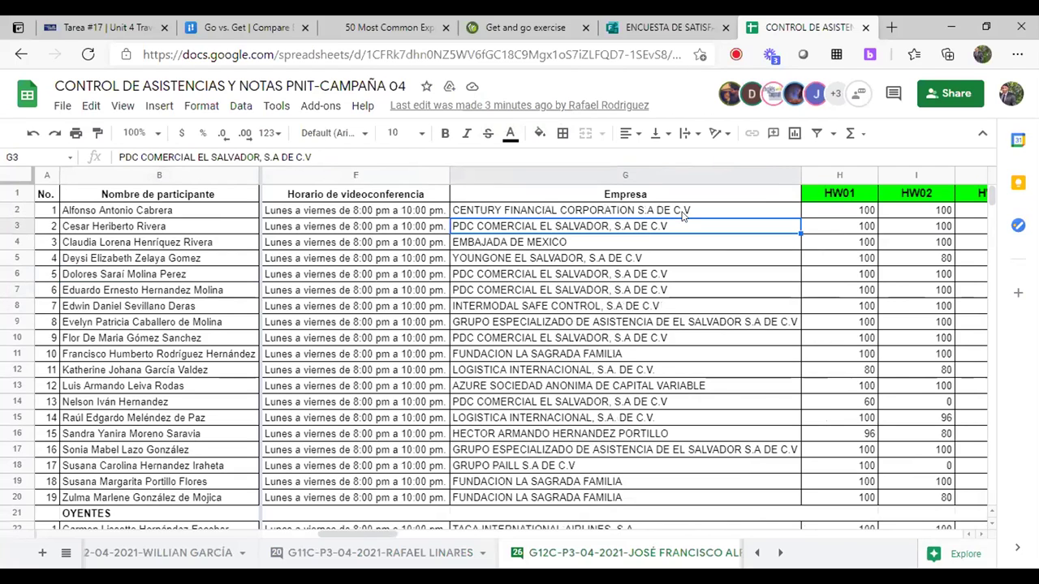
left_click(647, 208)
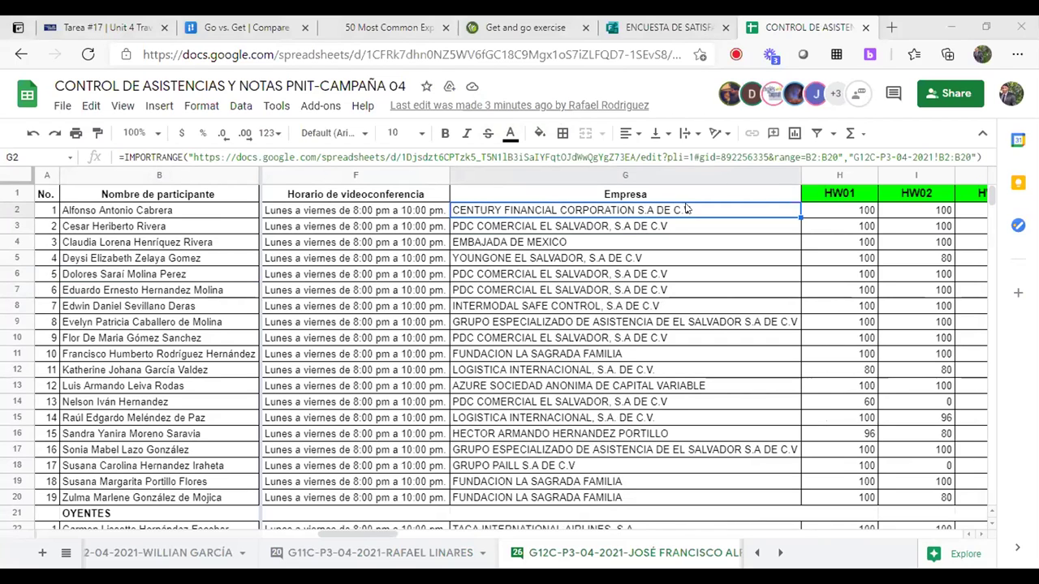
left_click(686, 208)
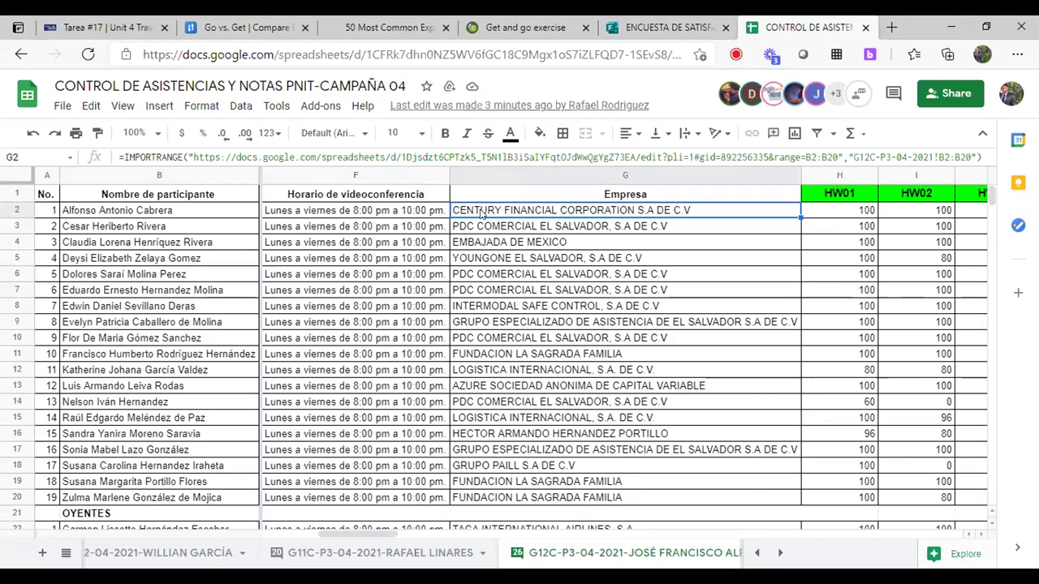
double_click(481, 211)
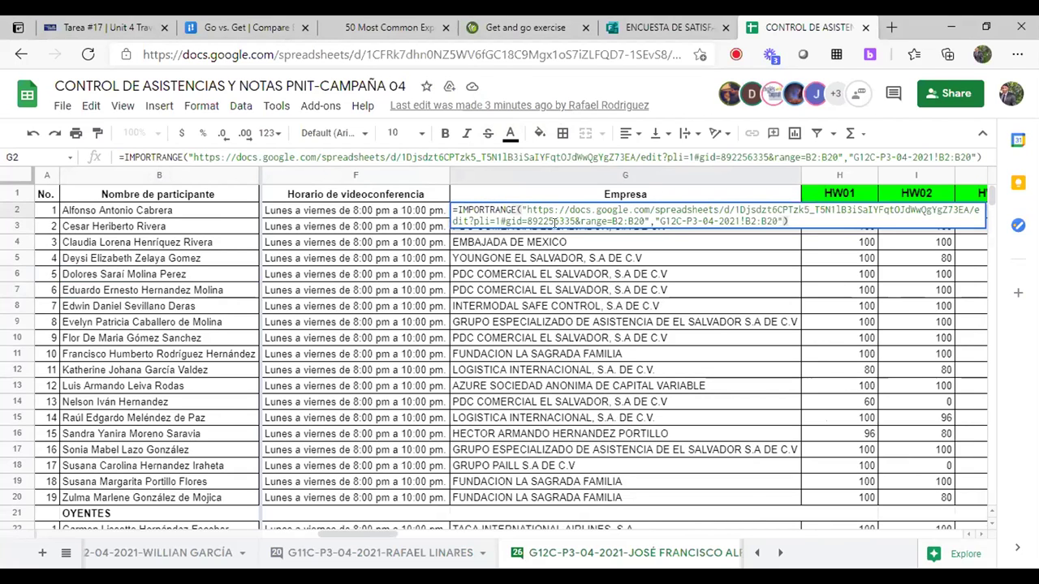
key("Return")
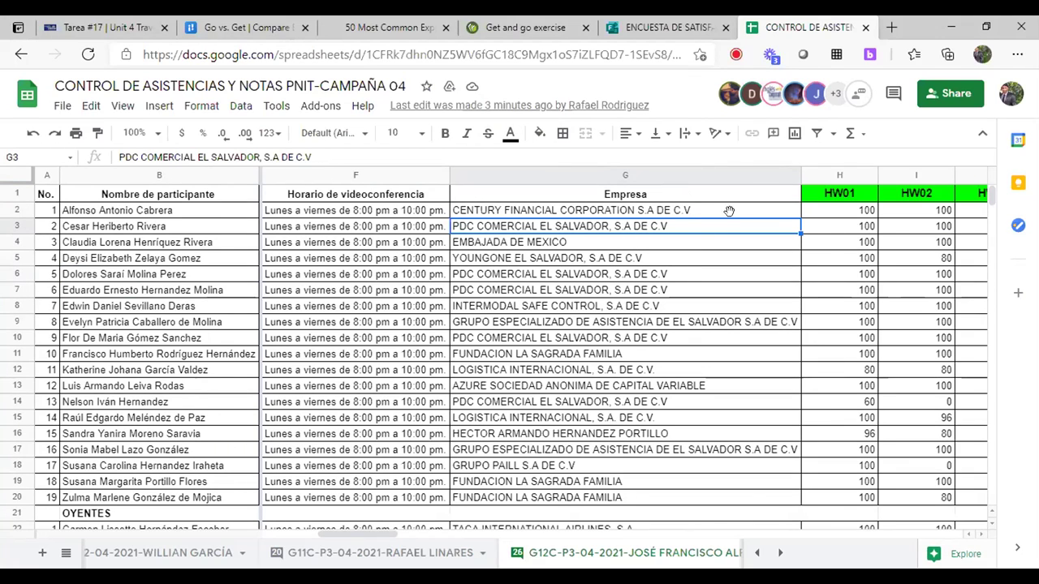
- Go to the ENCUESTA DE SATISFACCIÓN form and compare it with the start order and course name on PowerPoint's DATOS DEL CURSO slide
left_click(647, 25)
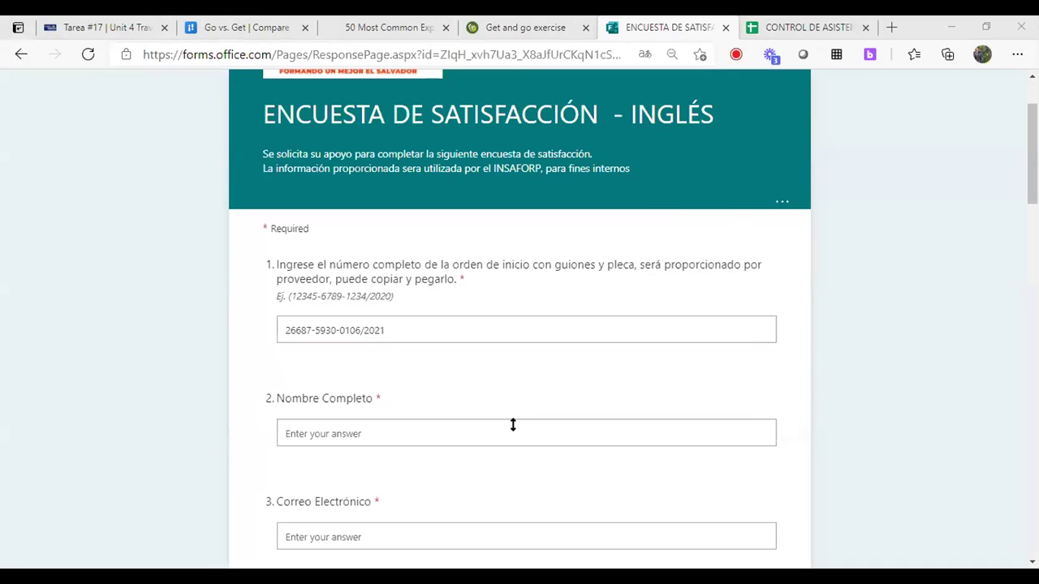
left_click(412, 422)
scroll(413, 419, "down", 1)
left_click(566, 257)
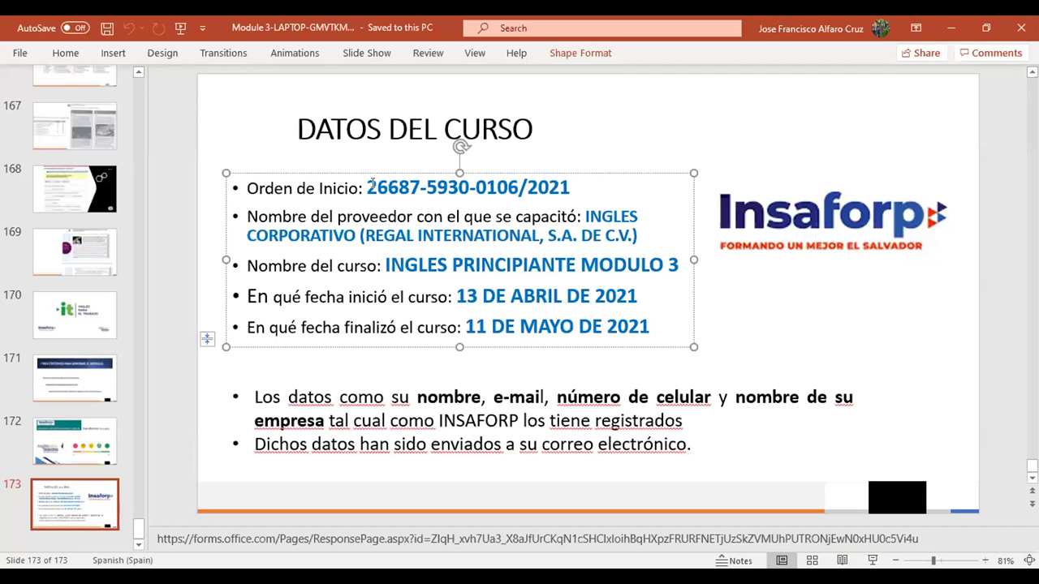
left_click(474, 187)
left_click_drag(388, 265, 496, 258)
left_click(495, 259)
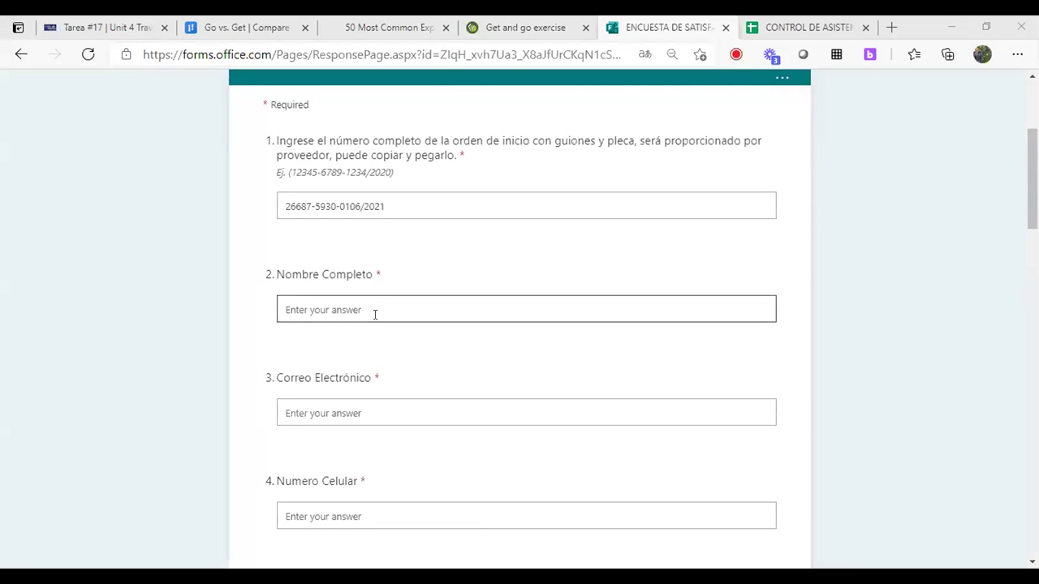
- Review the survey's personal data questions from Nombre Completo through Sexo without answering them
left_click(375, 314)
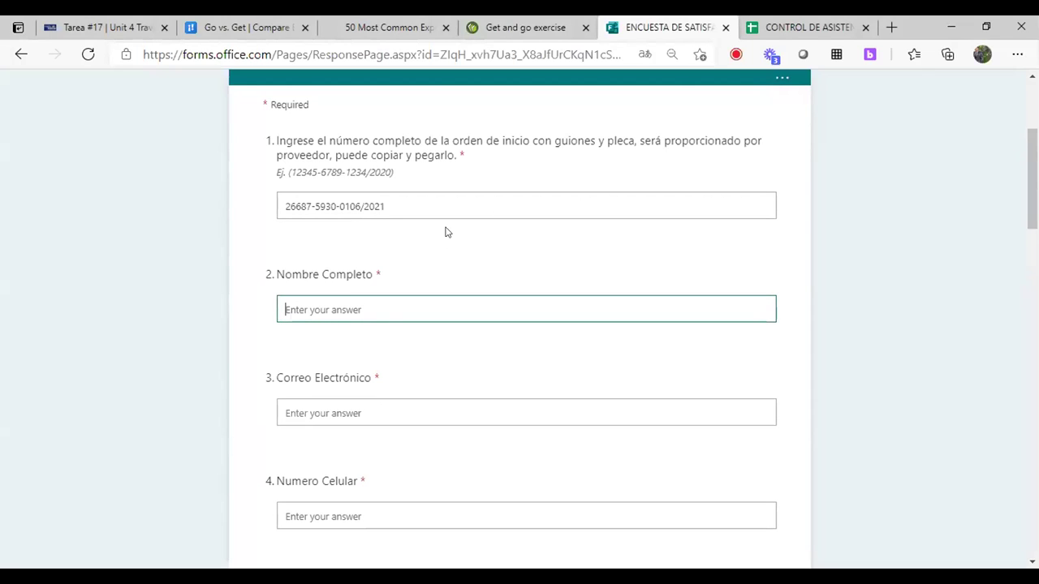
scroll(473, 401, "down", 1)
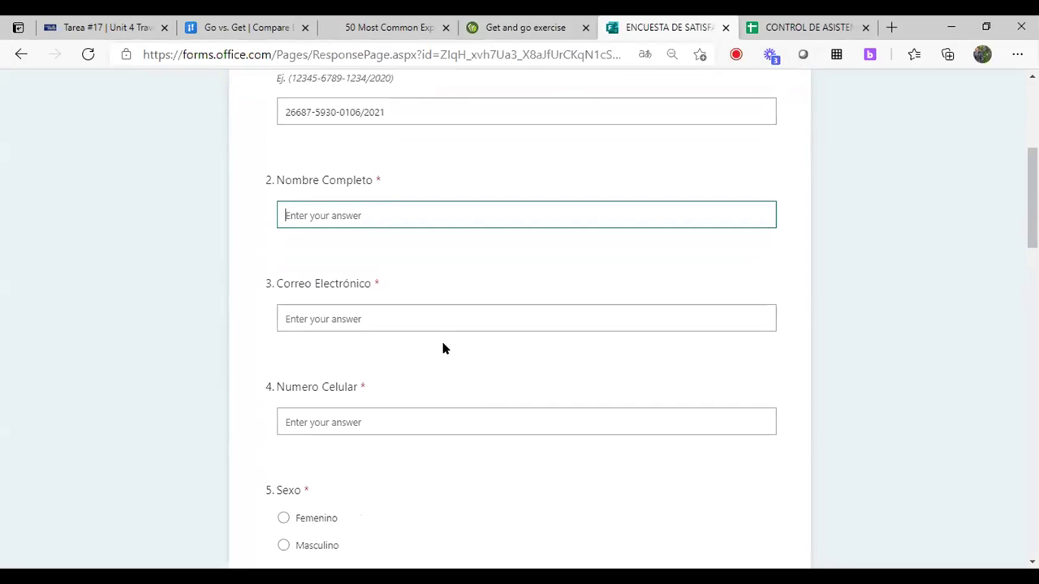
scroll(444, 344, "down", 1)
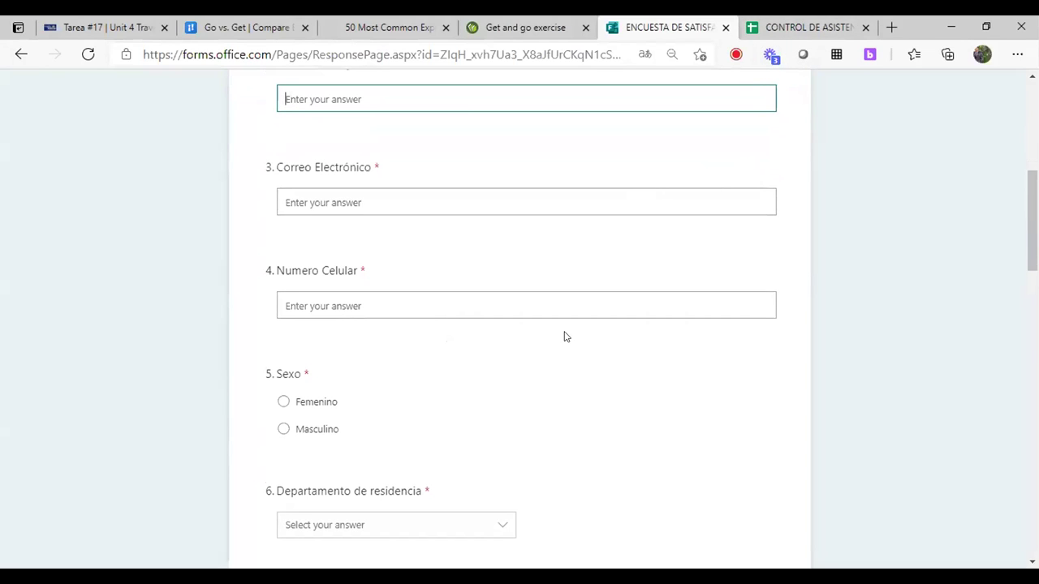
scroll(560, 453, "down", 2)
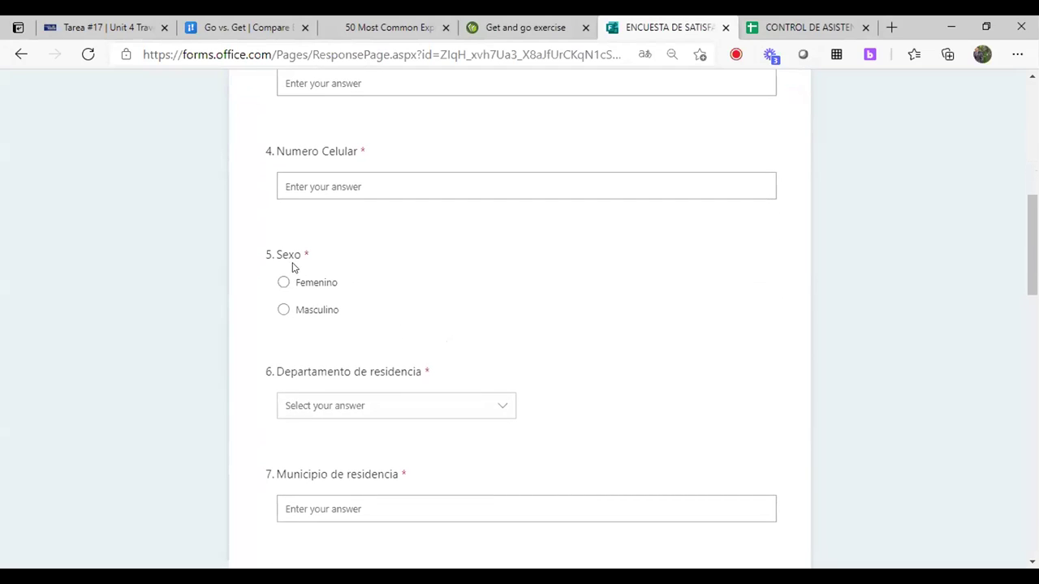
scroll(327, 348, "down", 2)
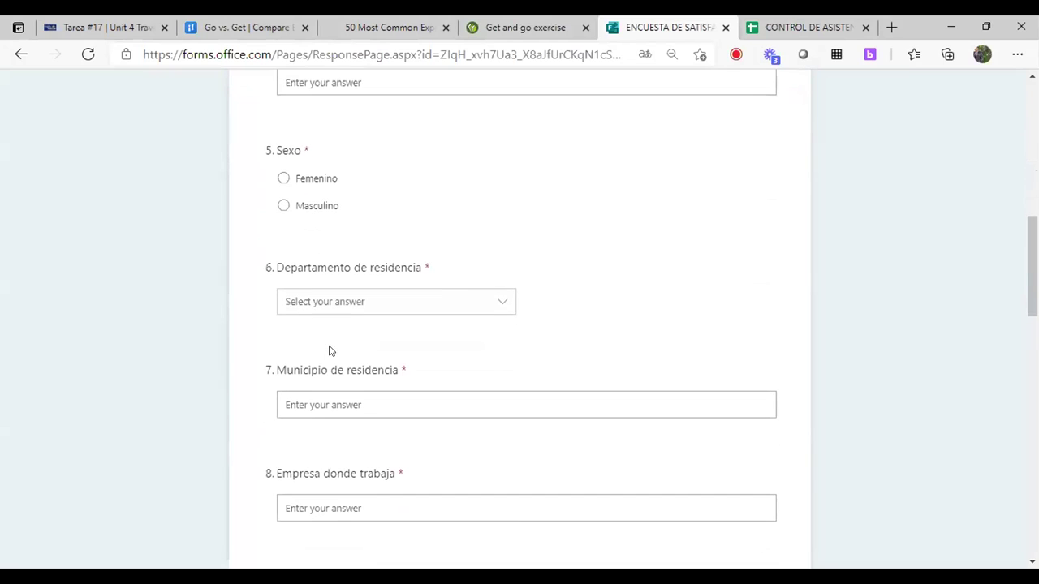
- Examine the answer options for Departamento de residencia and the following questions up to Empresa donde trabaja
left_click(493, 303)
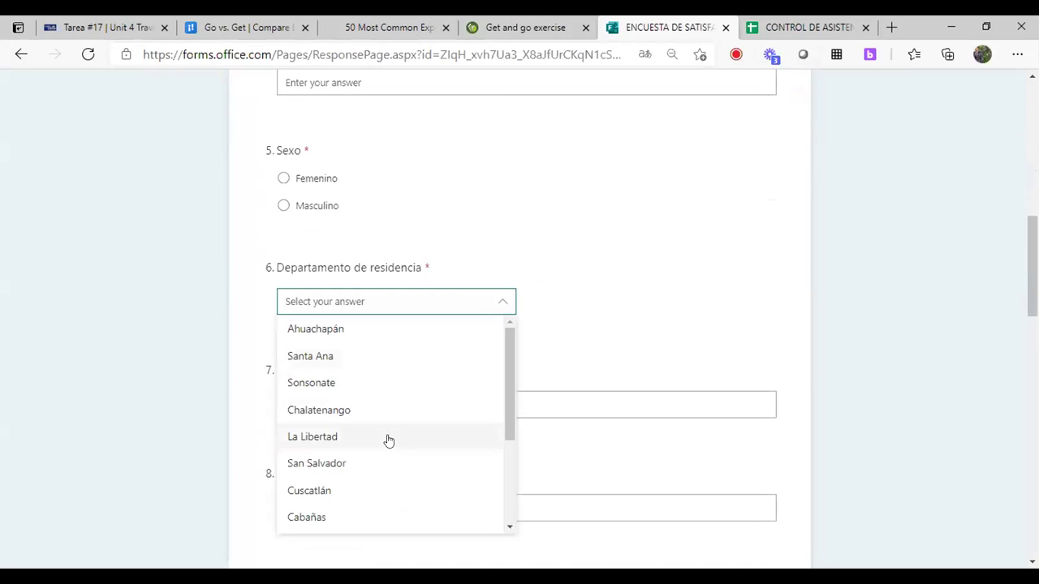
scroll(389, 441, "down", 1)
scroll(389, 441, "down", 1)
left_click(652, 301)
scroll(480, 371, "down", 2)
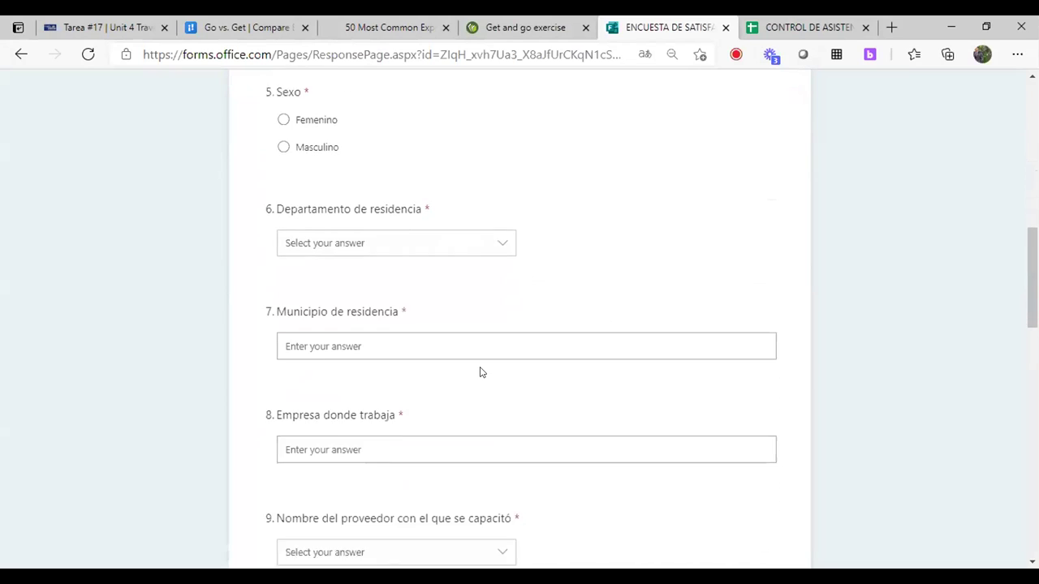
scroll(485, 301, "down", 1)
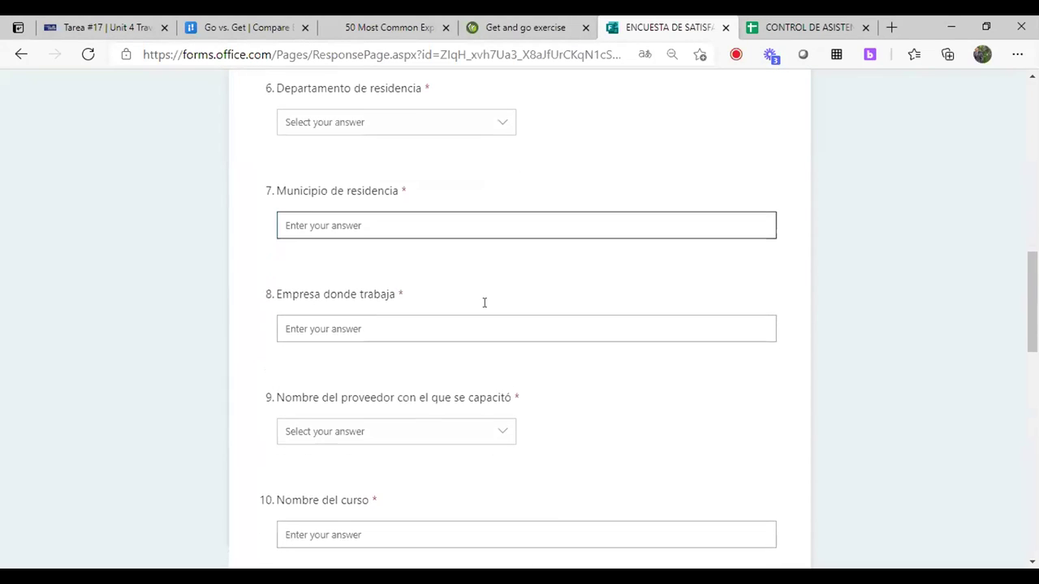
left_click(345, 320)
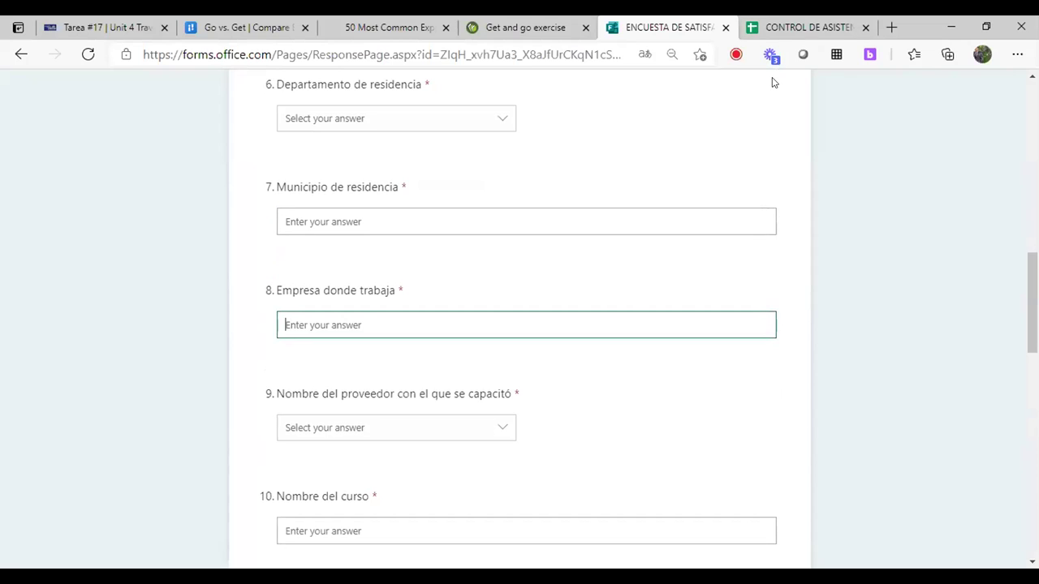
scroll(489, 370, "down", 1)
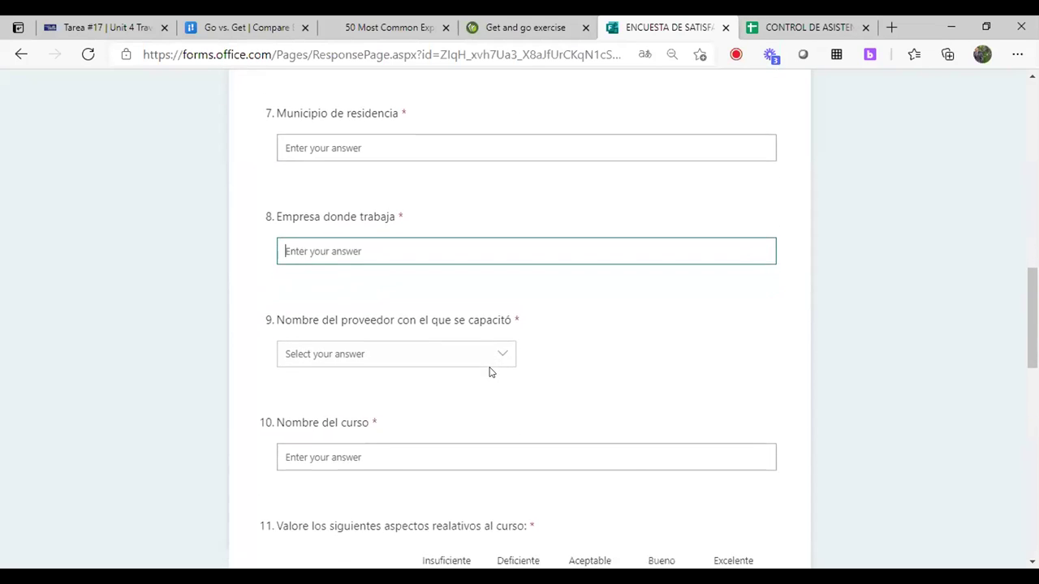
- Choose INGLES CORPORATIVO (REGAL INTERNATIONAL, S.A. DE C.V.) as the training provider in question 9
left_click(495, 321)
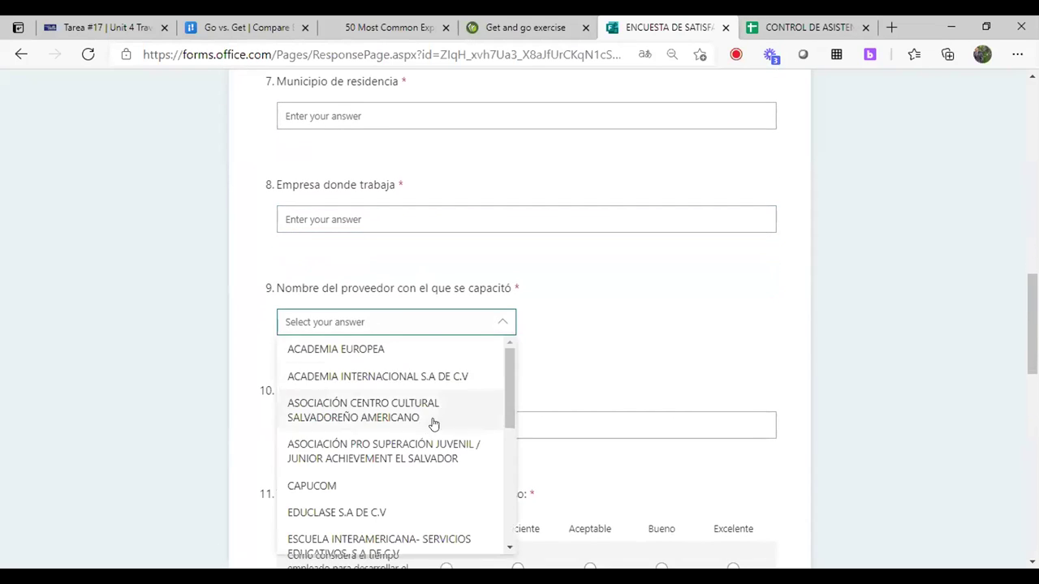
scroll(418, 470, "down", 3)
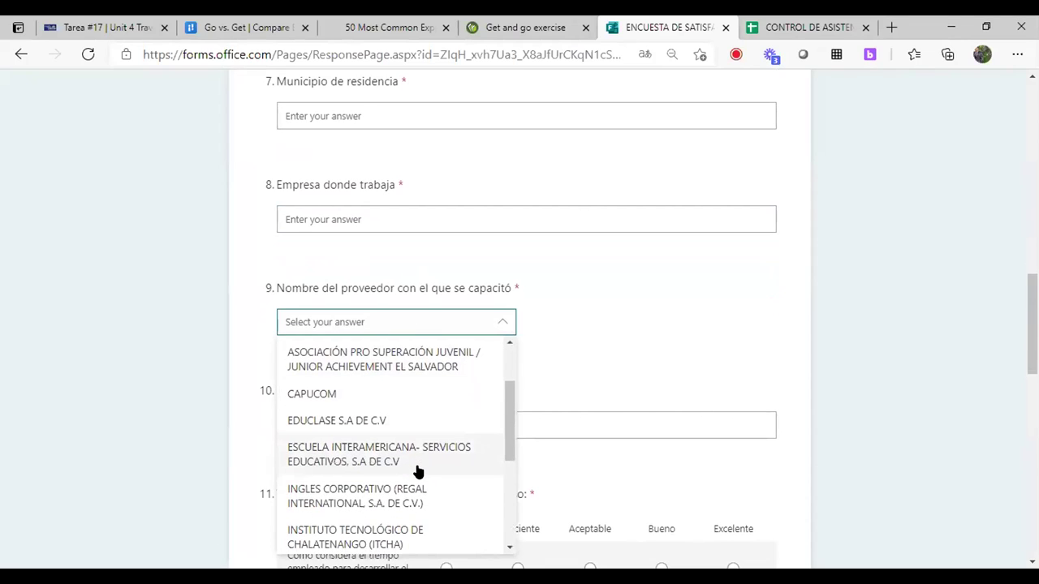
scroll(416, 471, "down", 1)
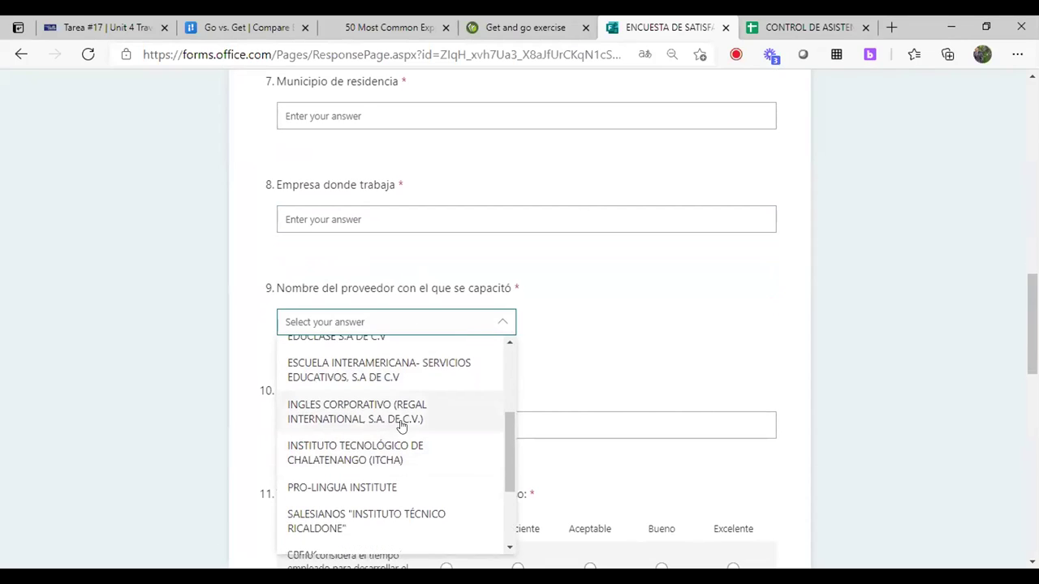
left_click(370, 420)
- Activate the Nombre del curso answer in question 10 and switch to the other open window
scroll(452, 394, "down", 1)
scroll(453, 393, "down", 1)
left_click(397, 344)
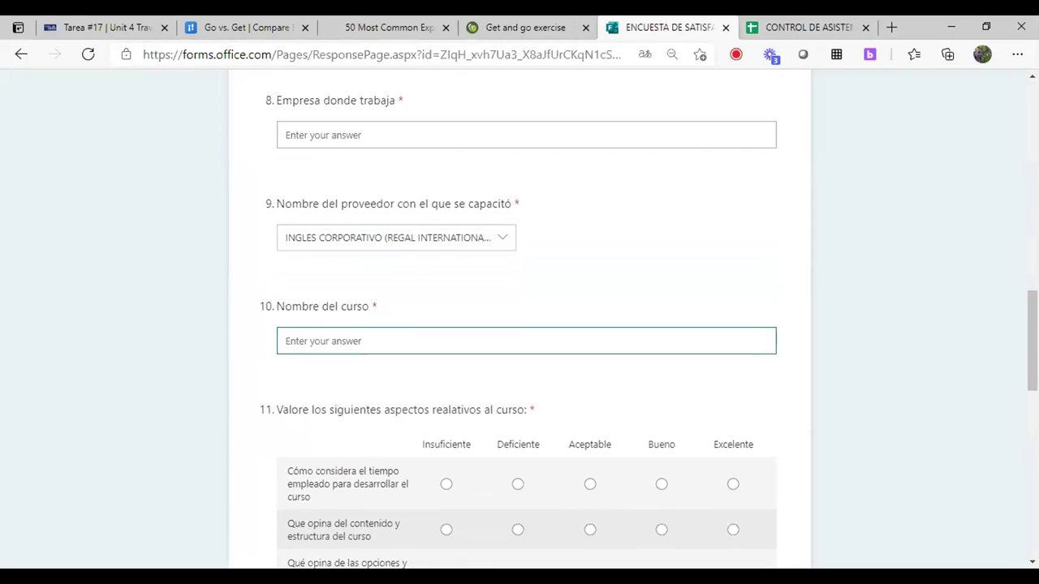
key("alt+Tab")
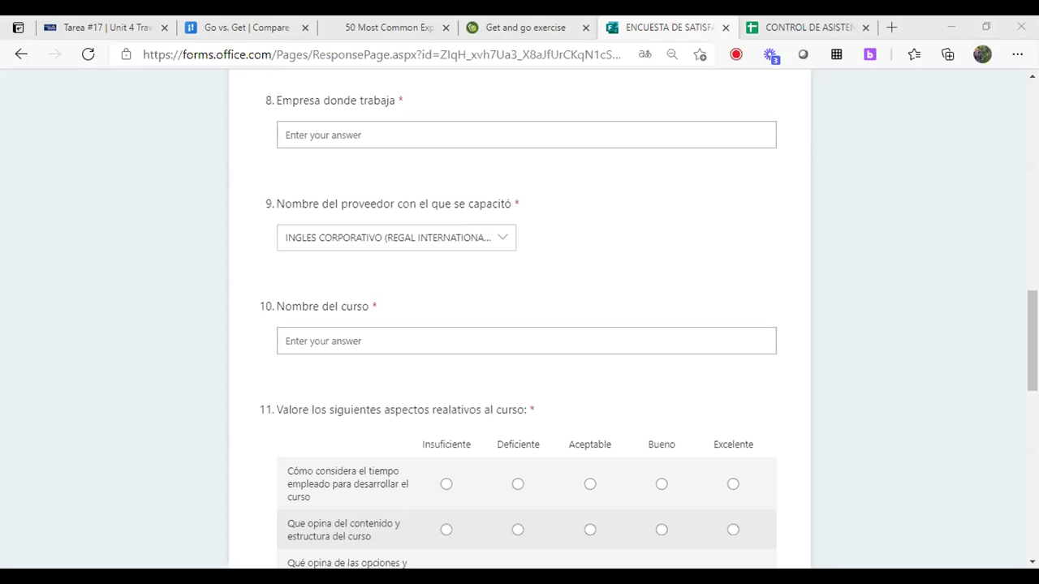
- Set the course start date in question 12 to 4/13/2021
scroll(668, 492, "down", 6)
scroll(668, 490, "up", 2)
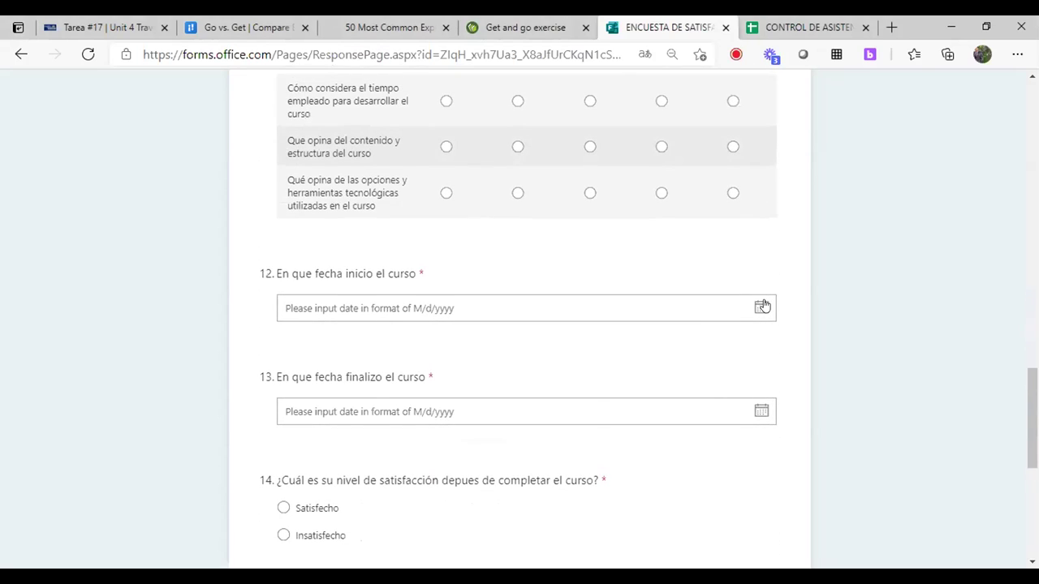
left_click(762, 307)
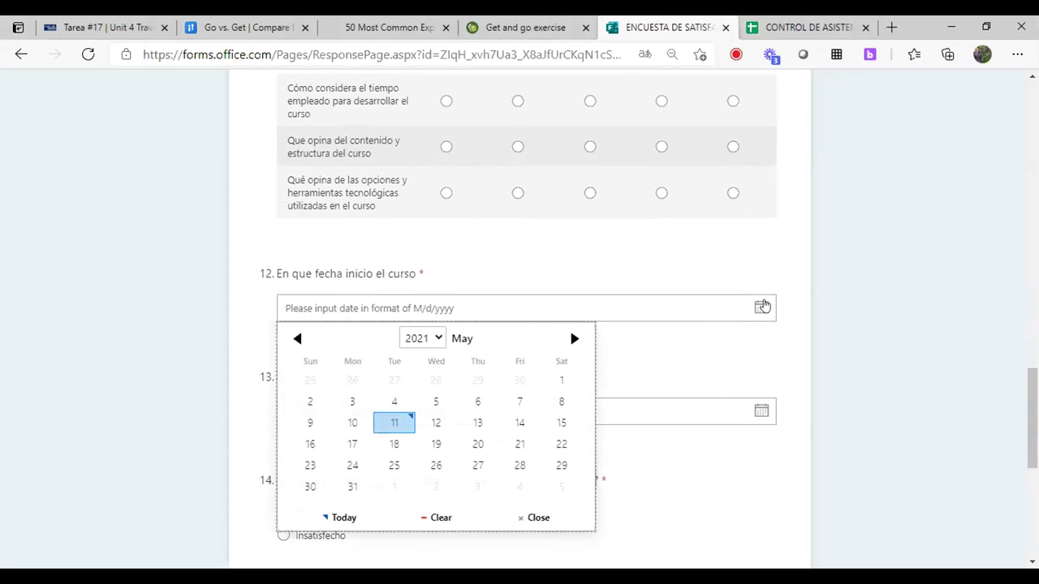
left_click(298, 341)
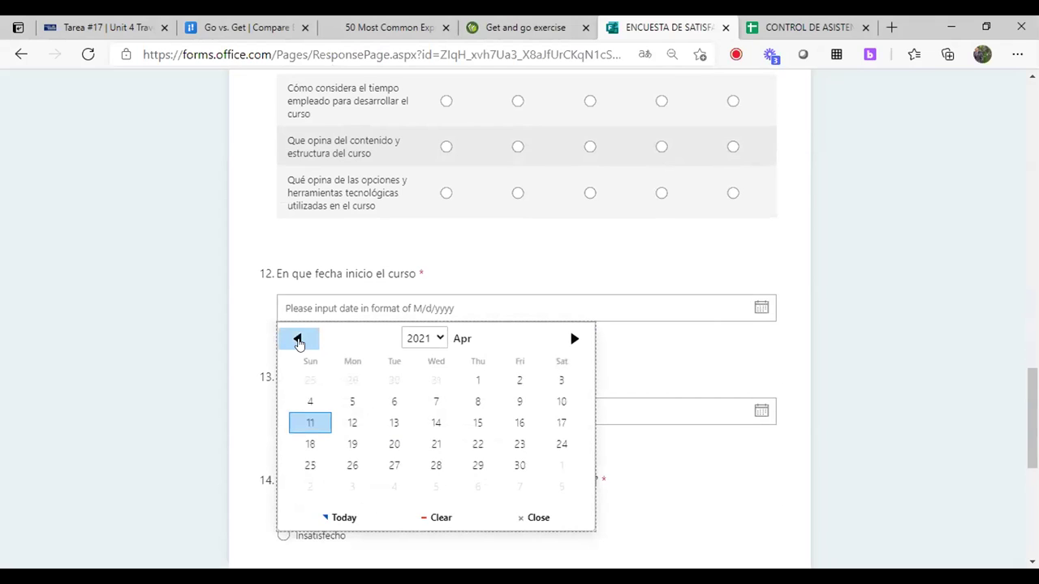
left_click(394, 425)
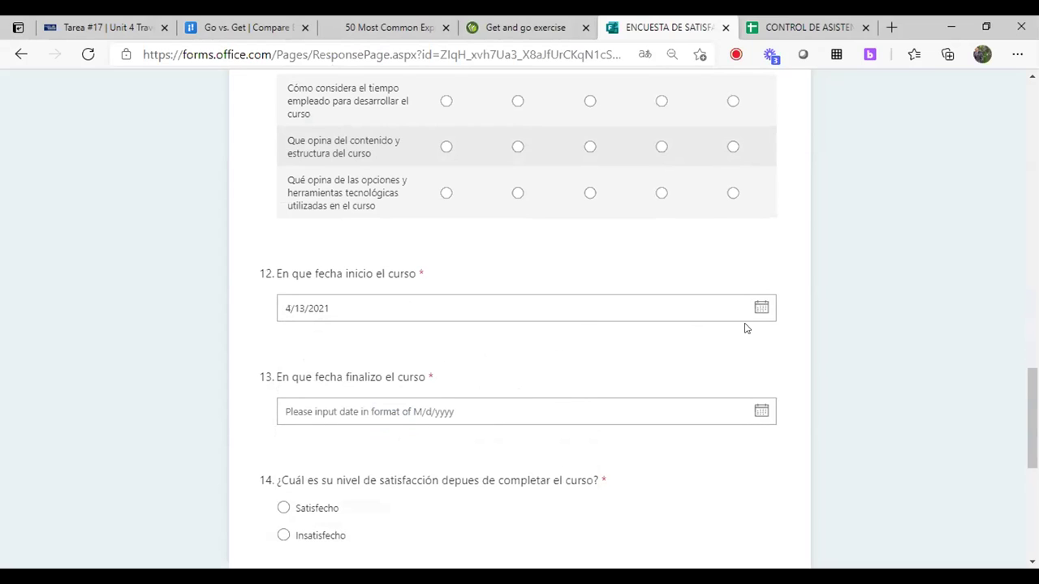
- Set the course end date in question 13 to 5/11/2021
left_click(761, 413)
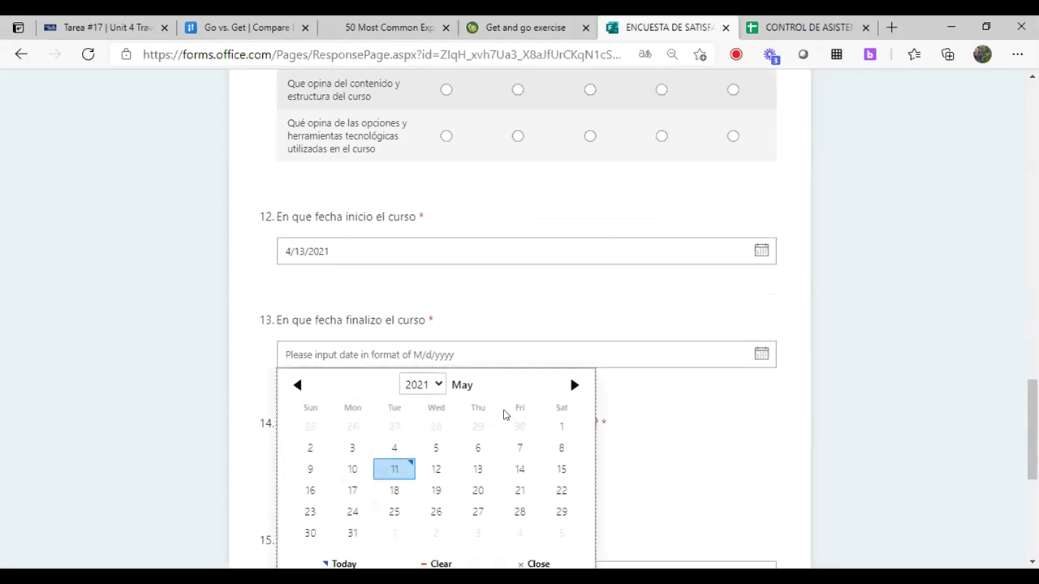
scroll(473, 425, "down", 1)
left_click(389, 448)
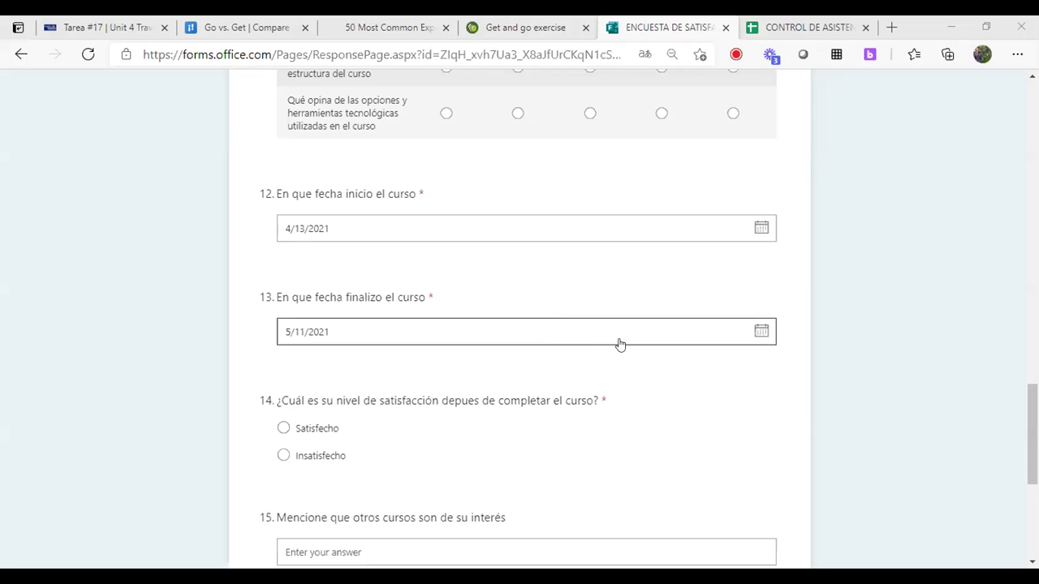
- Review questions 14 to 16 through the end of the form, and recheck the end date's calendar in question 13
scroll(700, 428, "down", 2)
scroll(700, 429, "down", 1)
scroll(700, 429, "down", 2)
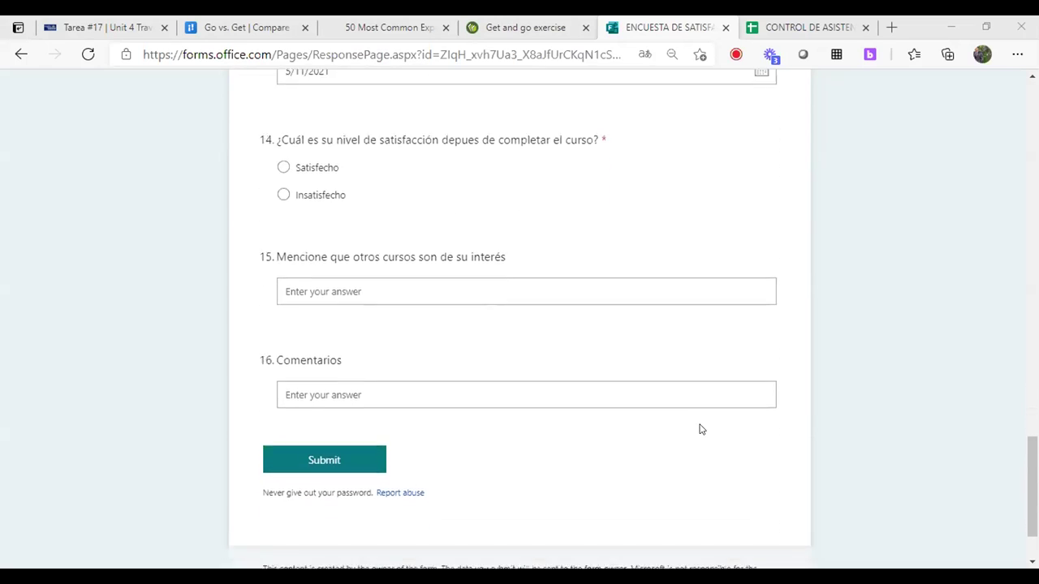
scroll(700, 429, "up", 2)
scroll(701, 428, "up", 1)
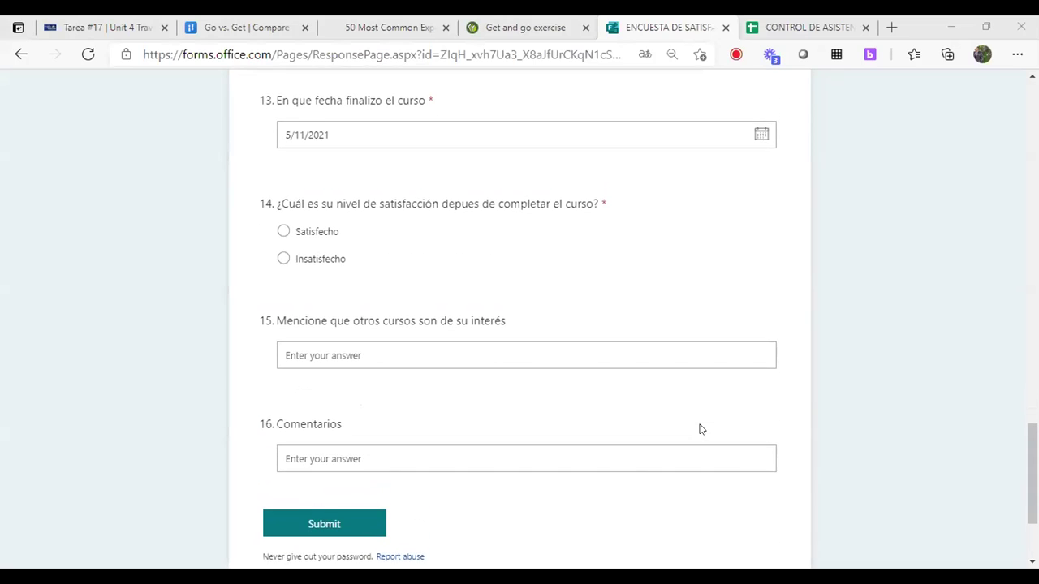
left_click(432, 363)
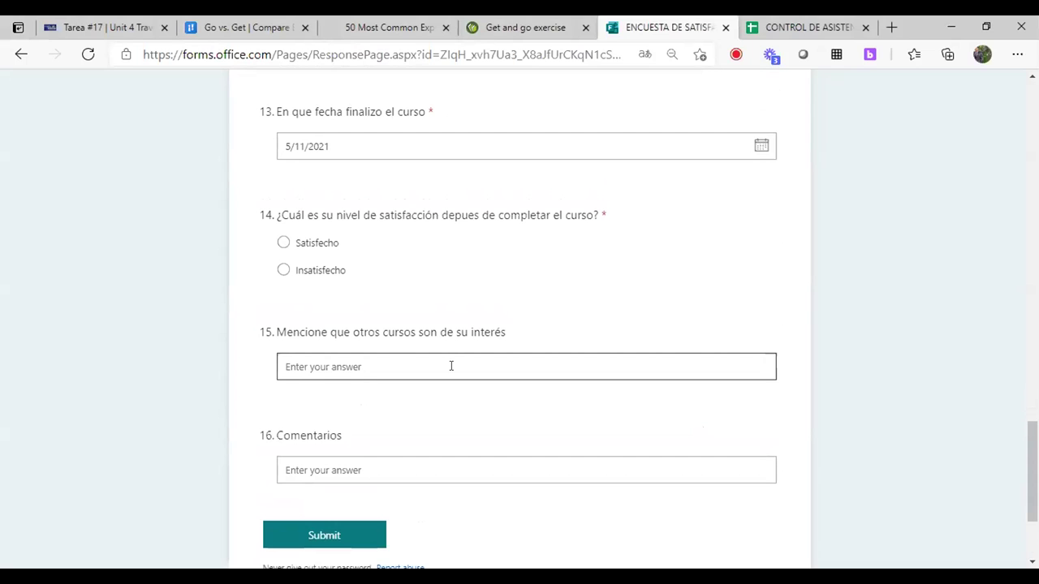
scroll(446, 331, "up", 3)
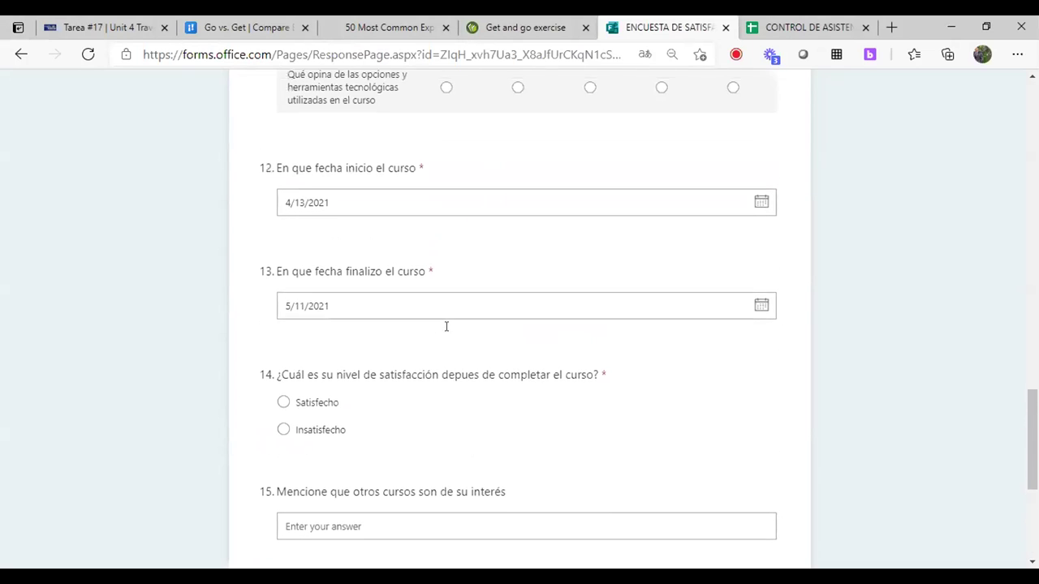
scroll(446, 331, "up", 1)
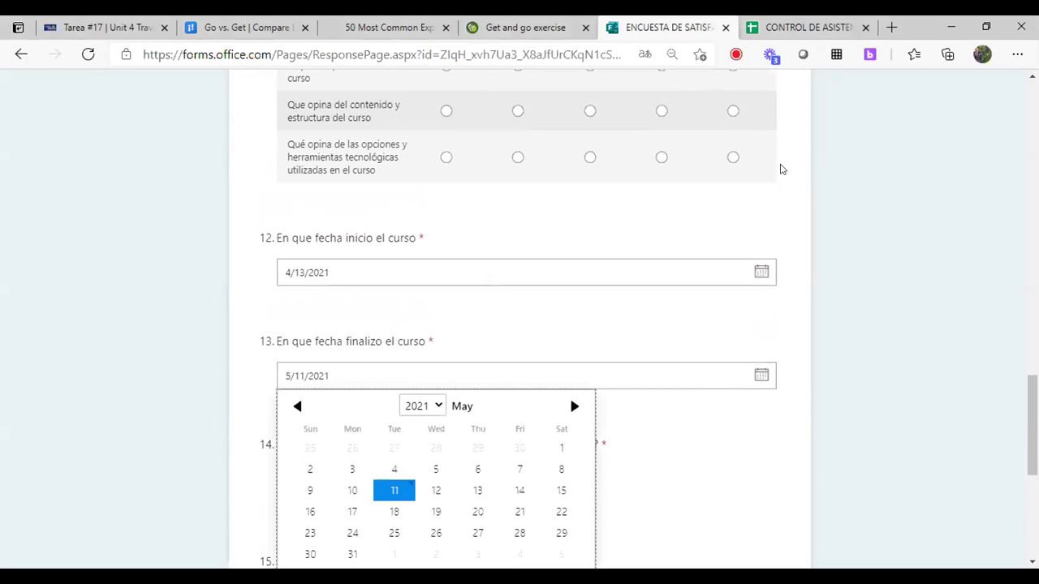
left_click(762, 432)
scroll(762, 430, "down", 5)
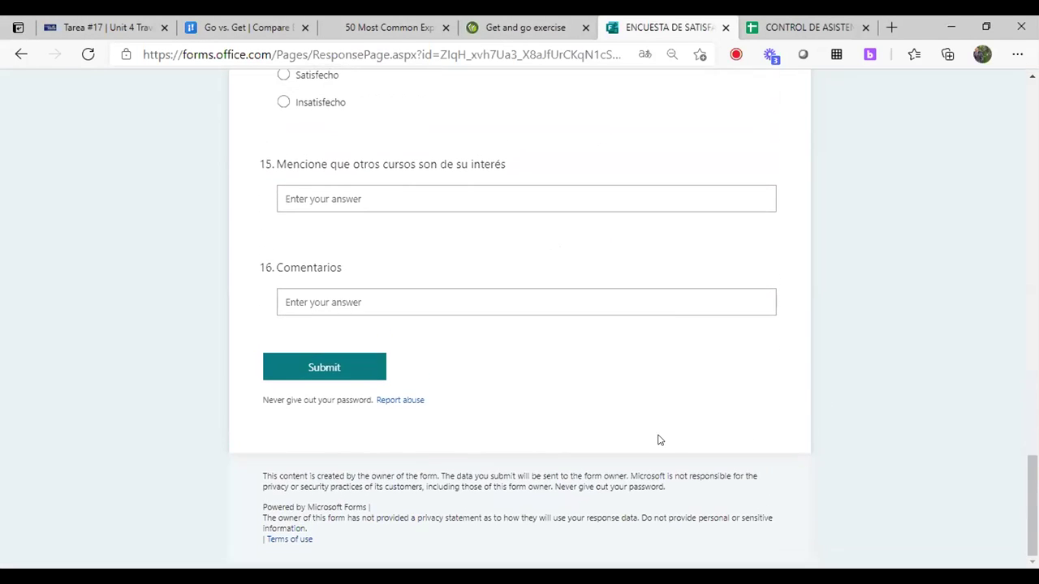
- Look back over the survey from Comentarios up to Departamento de residencia in question 6
scroll(487, 367, "up", 2)
scroll(489, 367, "up", 3)
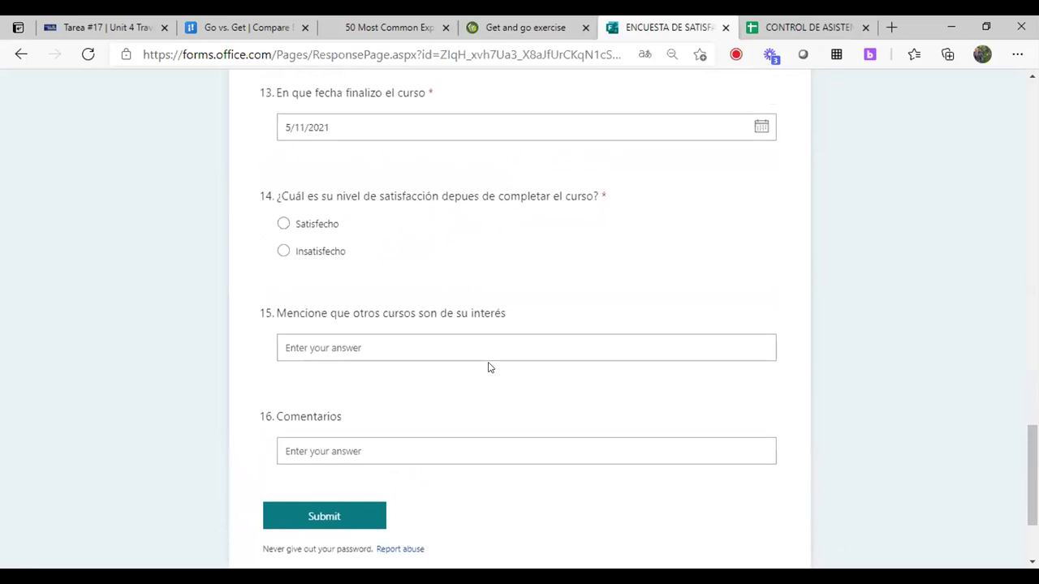
scroll(489, 367, "up", 3)
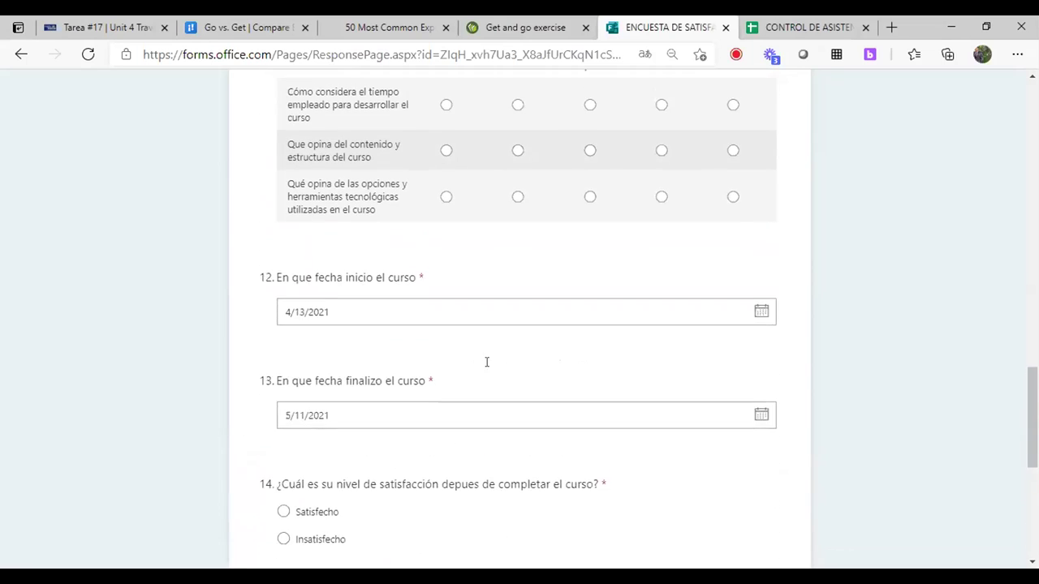
scroll(488, 368, "up", 3)
scroll(487, 368, "up", 4)
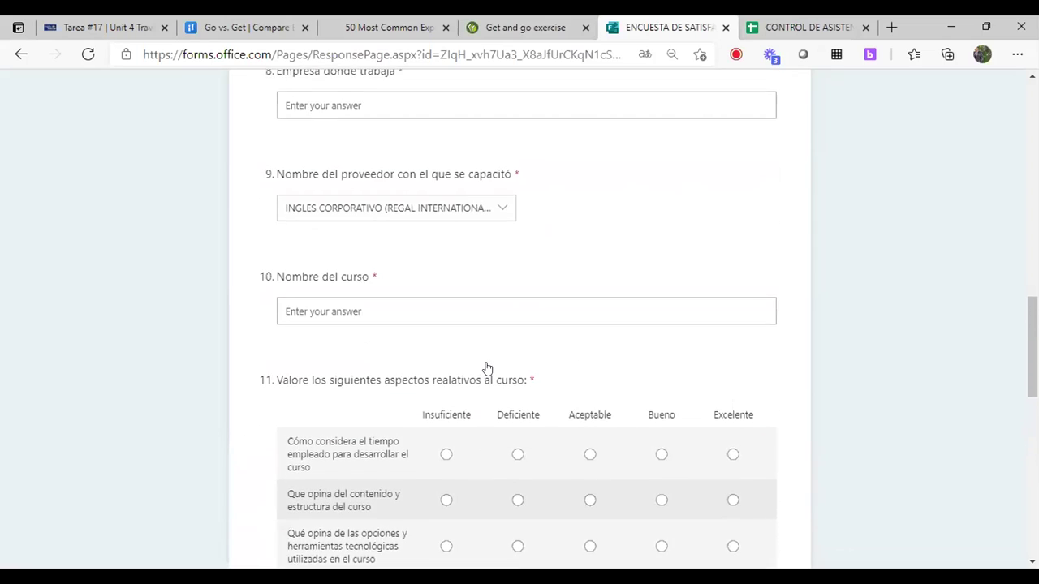
scroll(488, 368, "up", 3)
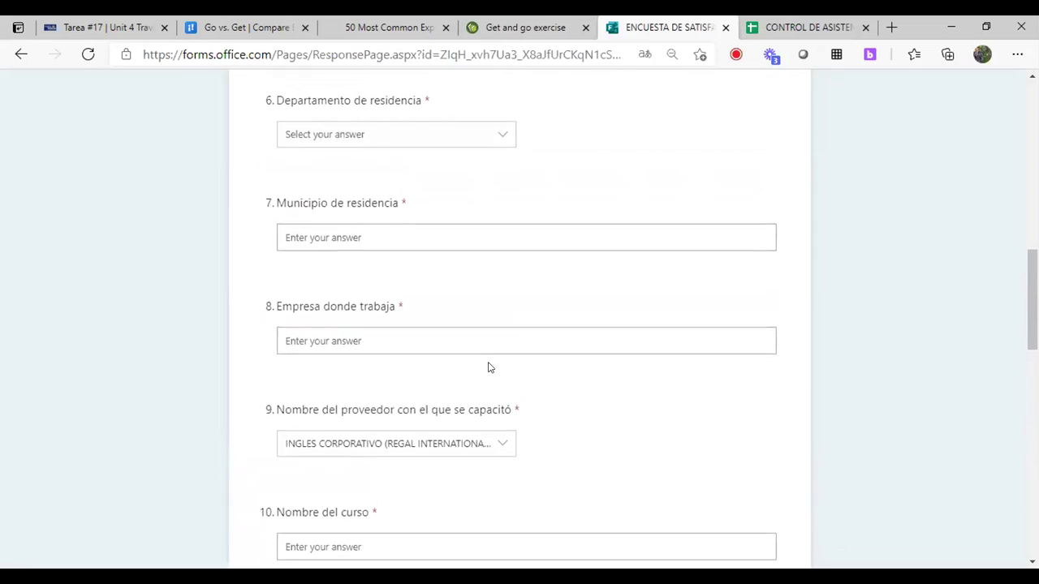